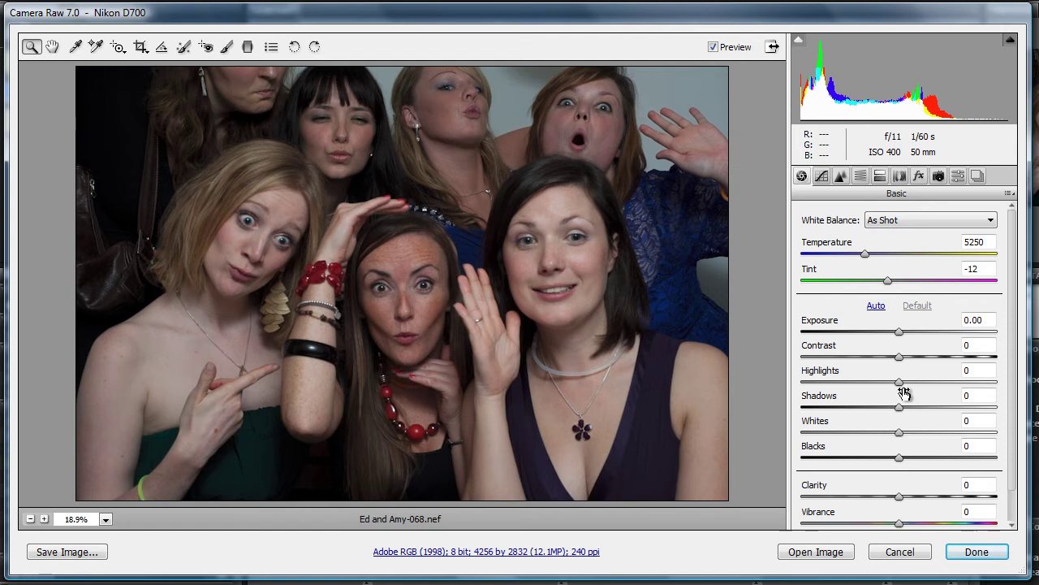
Step: Look over the Tone Curve, Detail and Split Toning panels, ending on Lens Corrections' Profile settings
click(823, 179)
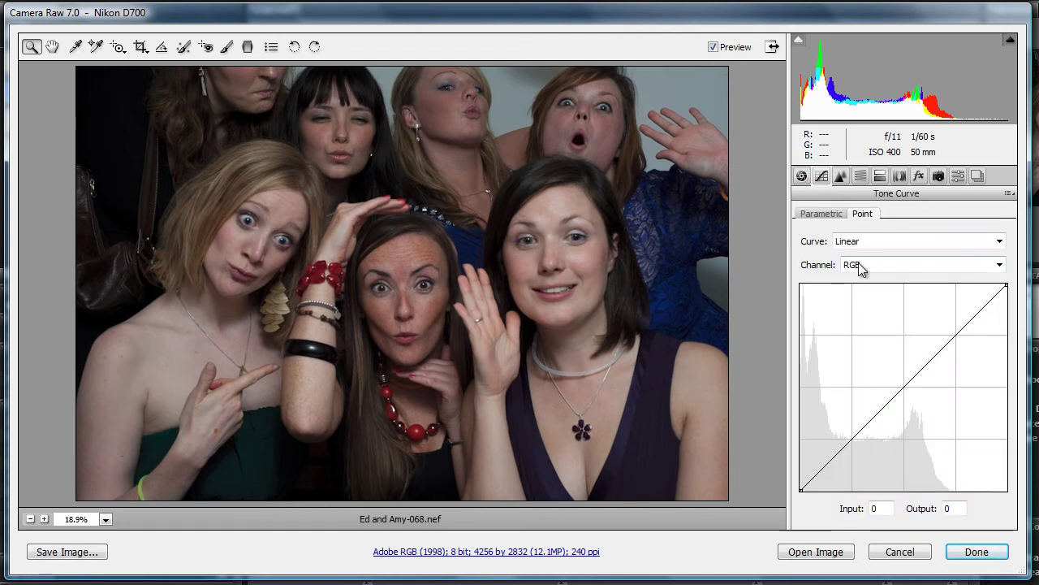
click(998, 270)
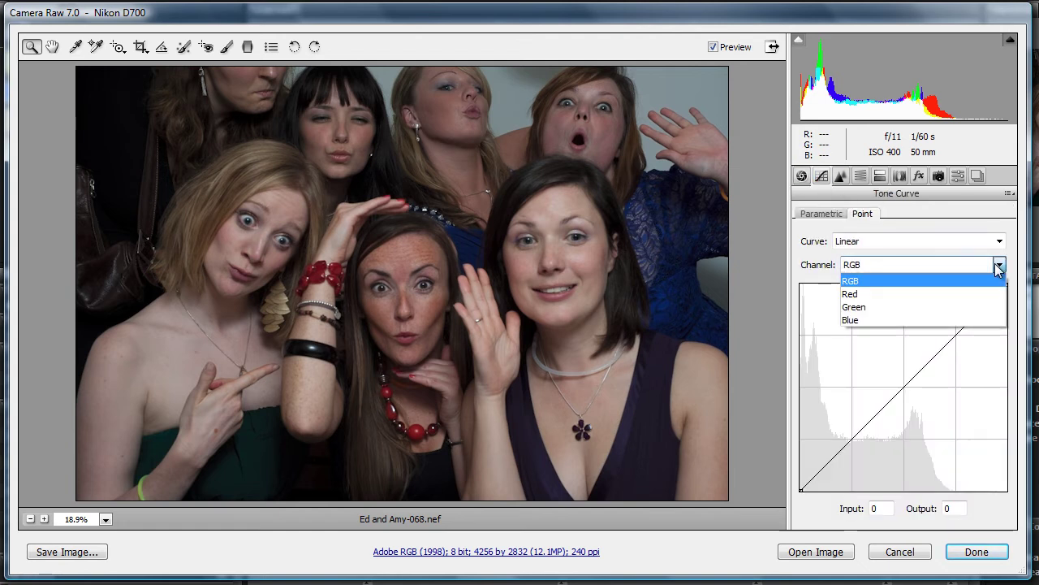
click(998, 269)
click(841, 177)
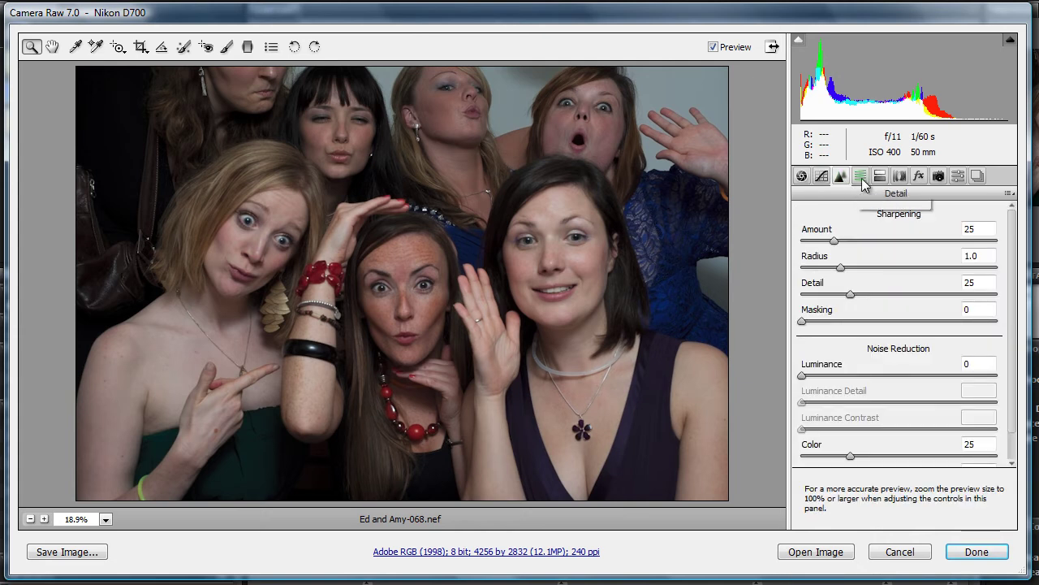
click(900, 177)
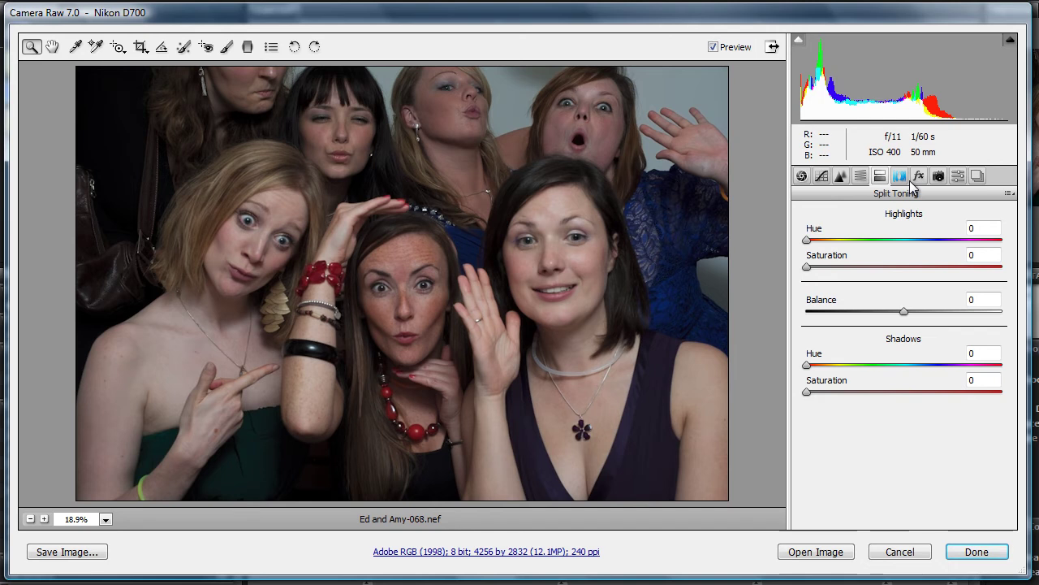
click(903, 181)
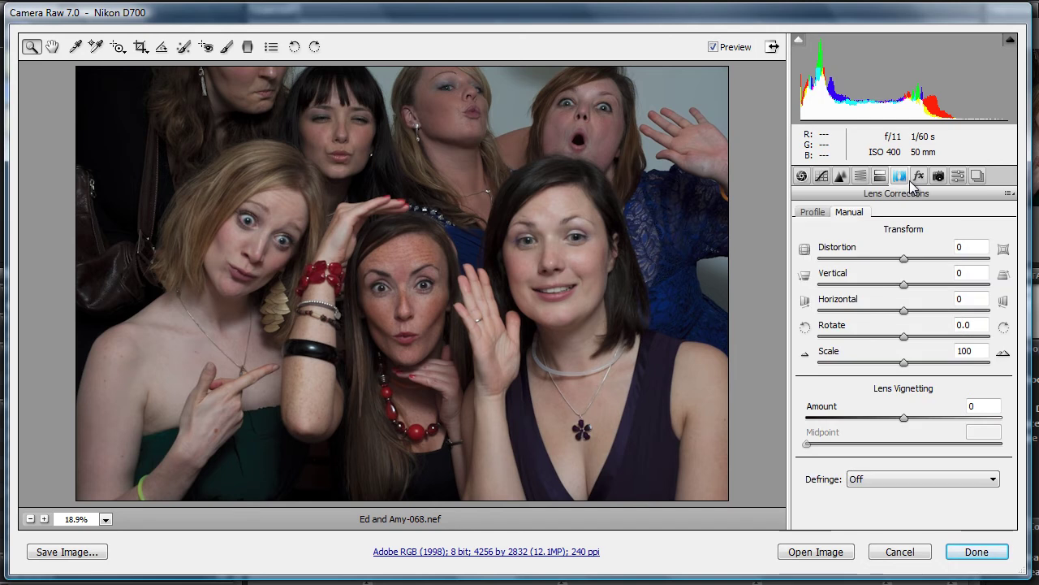
click(815, 213)
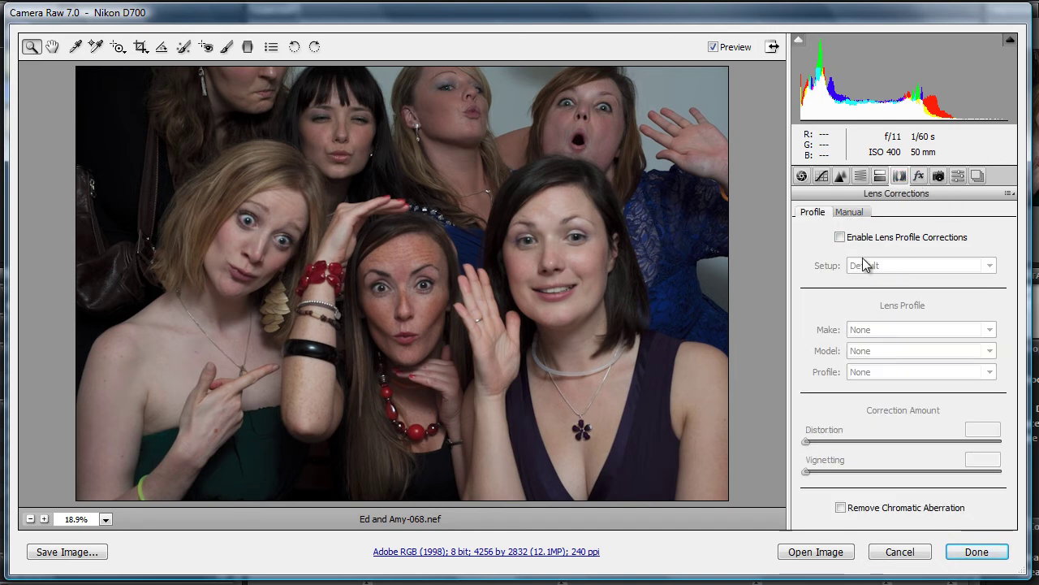
Step: Enable Lens Profile Corrections for the Nikon 50mm f/1.8D, toggling twice to compare before leaving it on
click(839, 237)
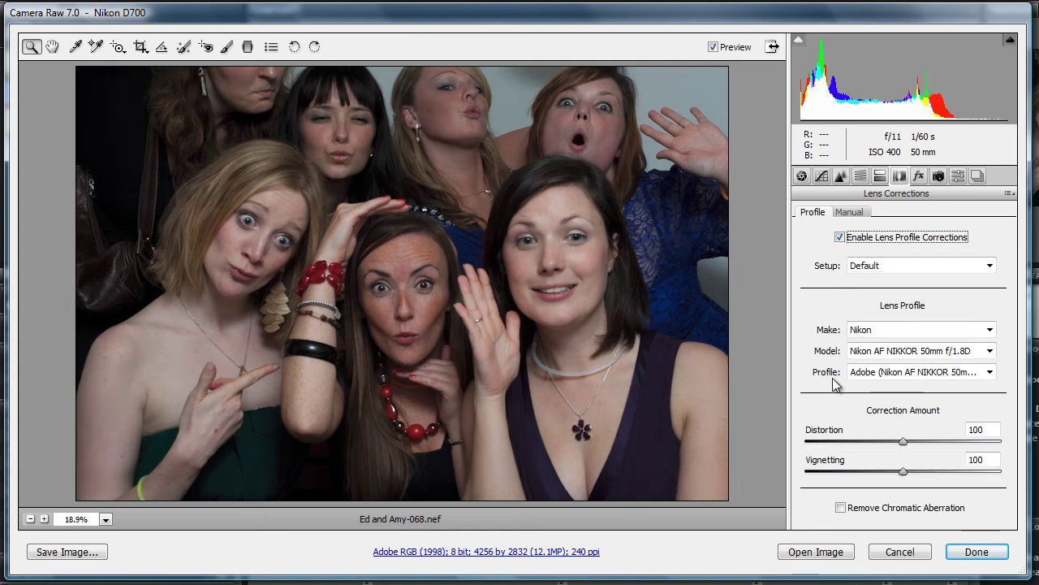
click(844, 241)
click(844, 241)
click(841, 236)
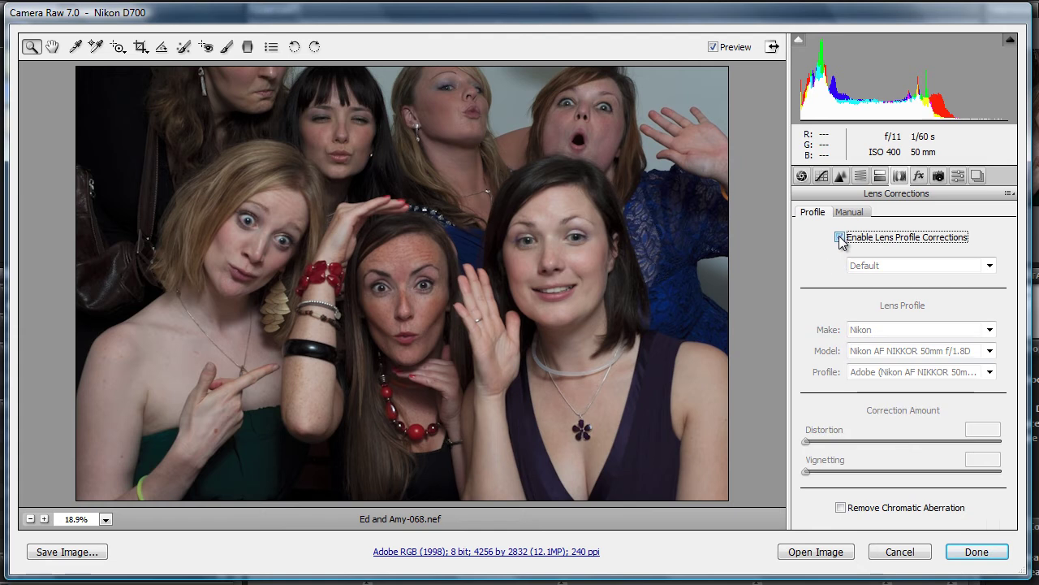
click(842, 234)
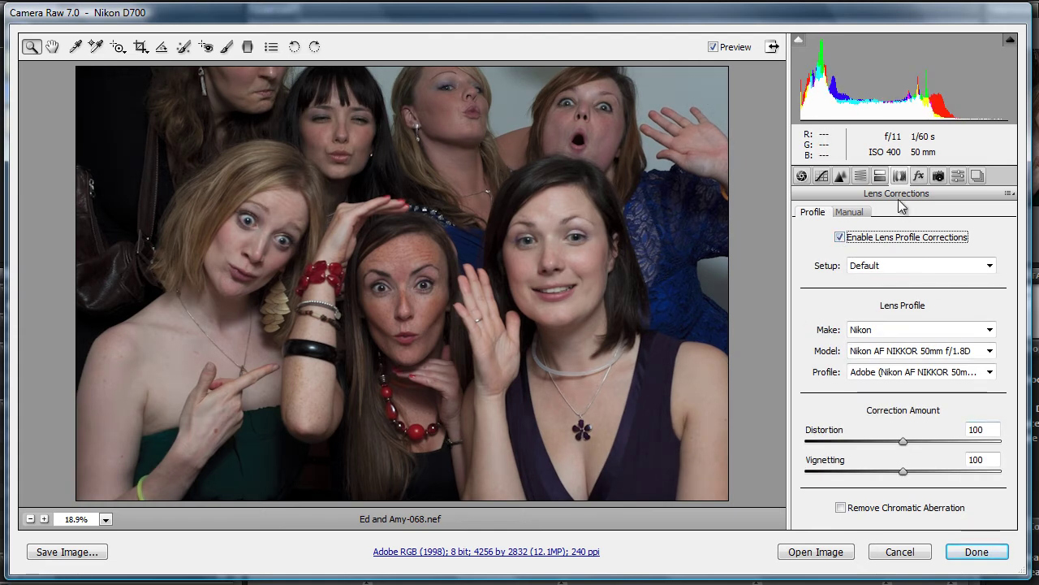
Step: Review Effects and Camera Calibration, keeping Process 2012, then scroll the saved presets list
click(919, 176)
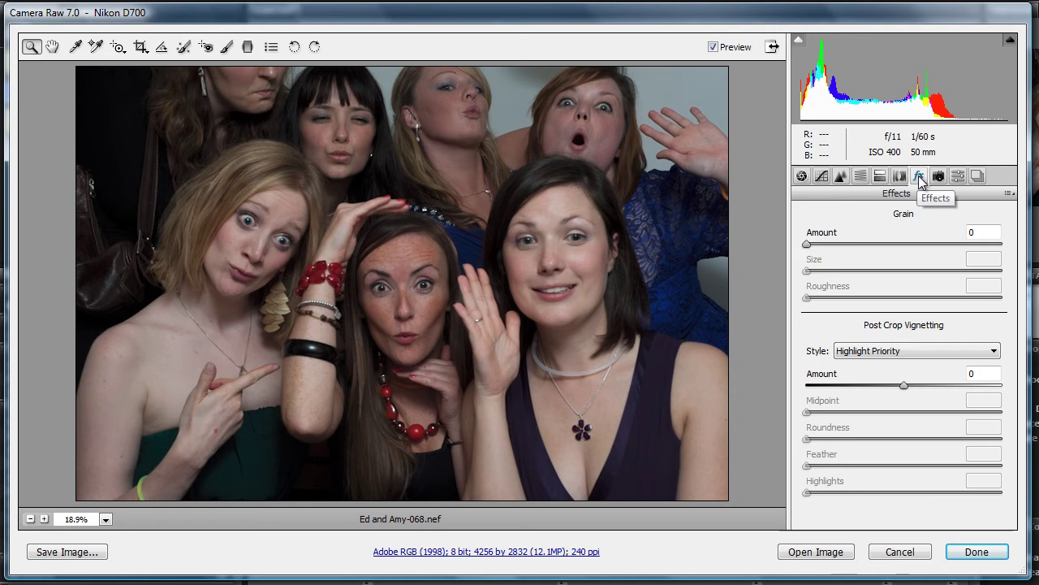
click(939, 177)
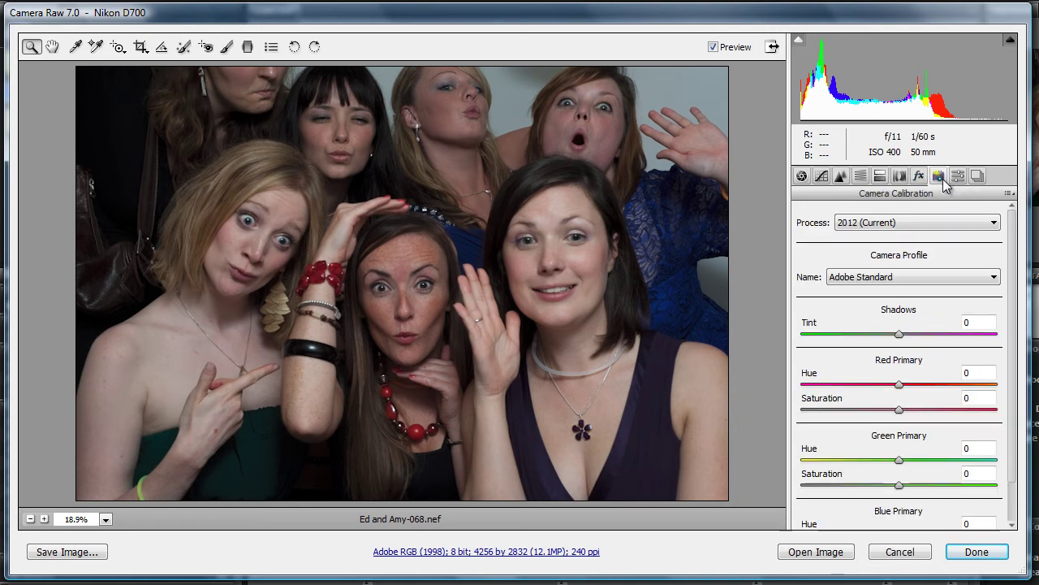
click(992, 222)
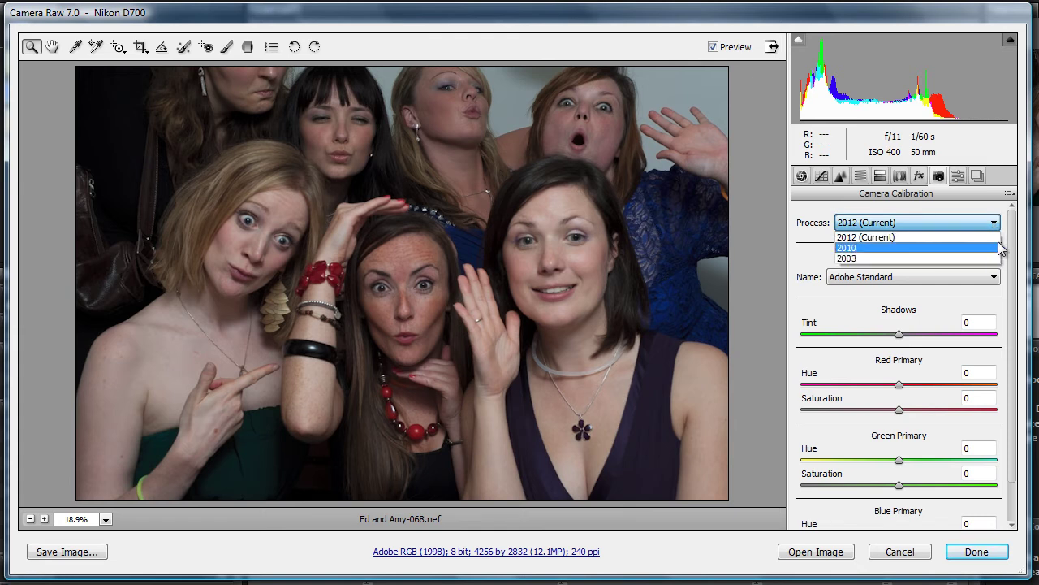
click(862, 236)
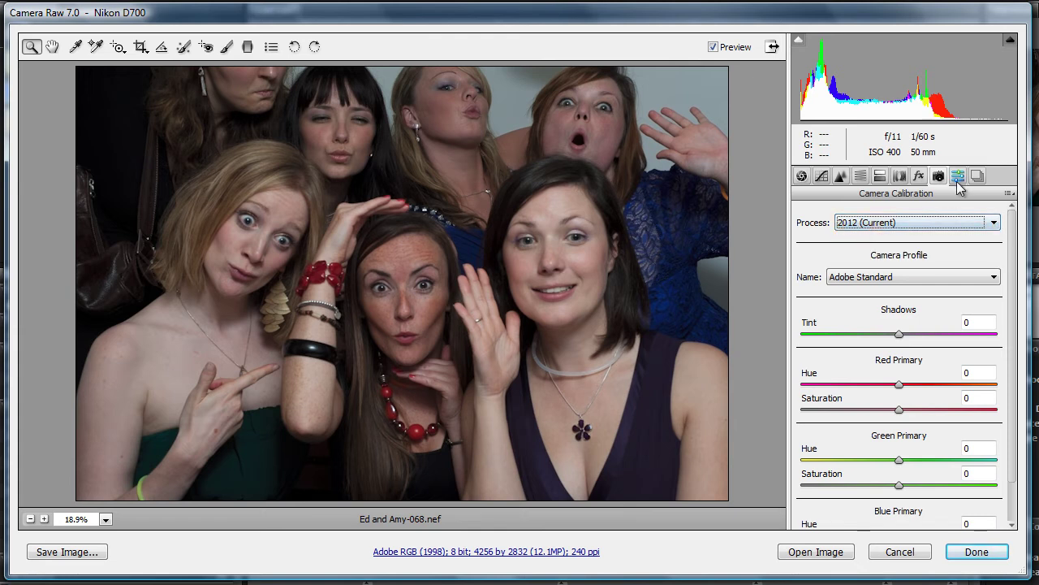
click(959, 177)
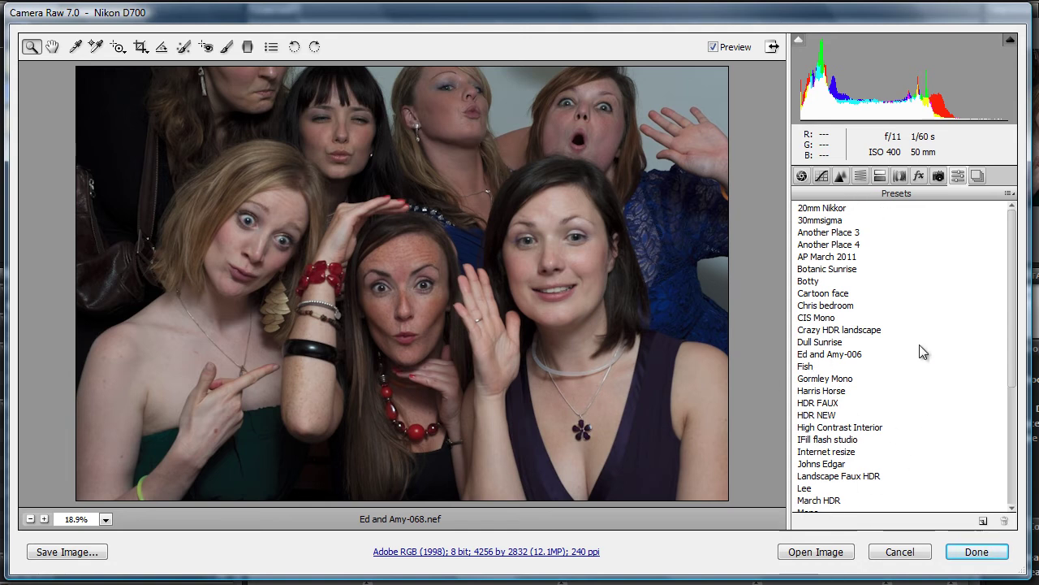
drag(1015, 303, 1011, 251)
Step: On the Basic panel, lift Shadows to +90, Blacks to +36 and Exposure to +0.50
click(802, 177)
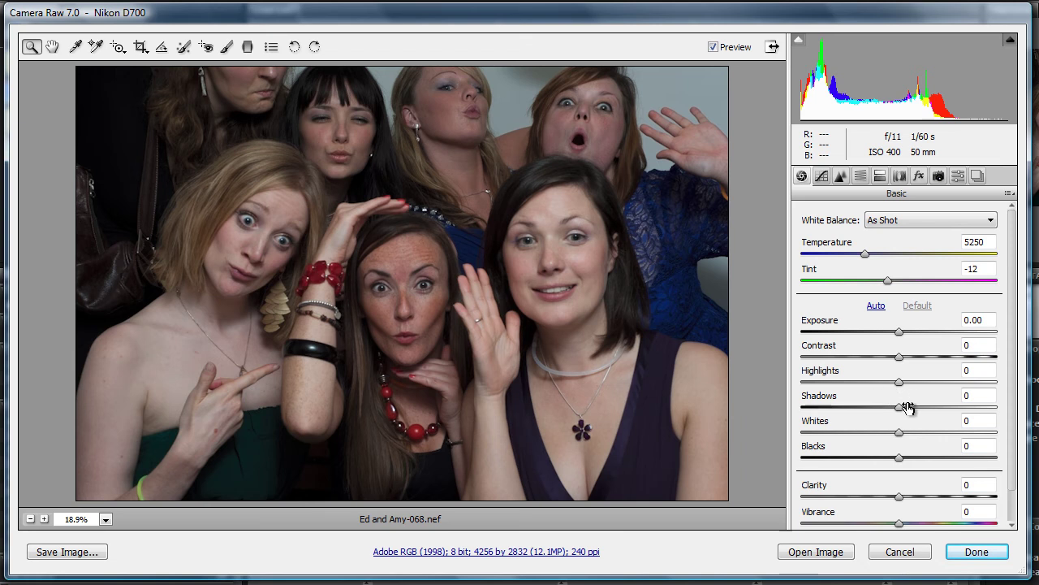
drag(916, 412, 986, 411)
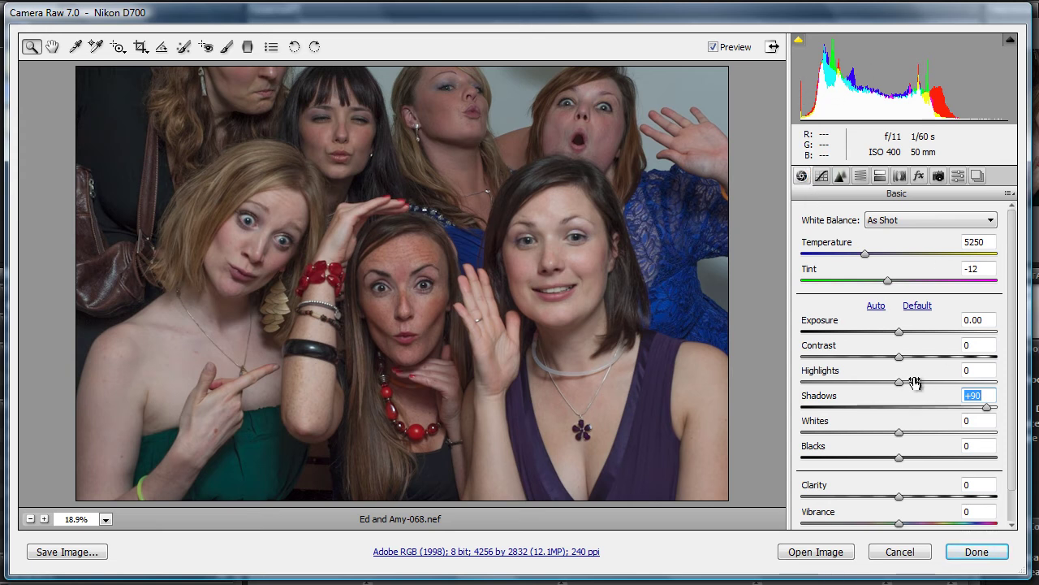
drag(900, 458, 937, 461)
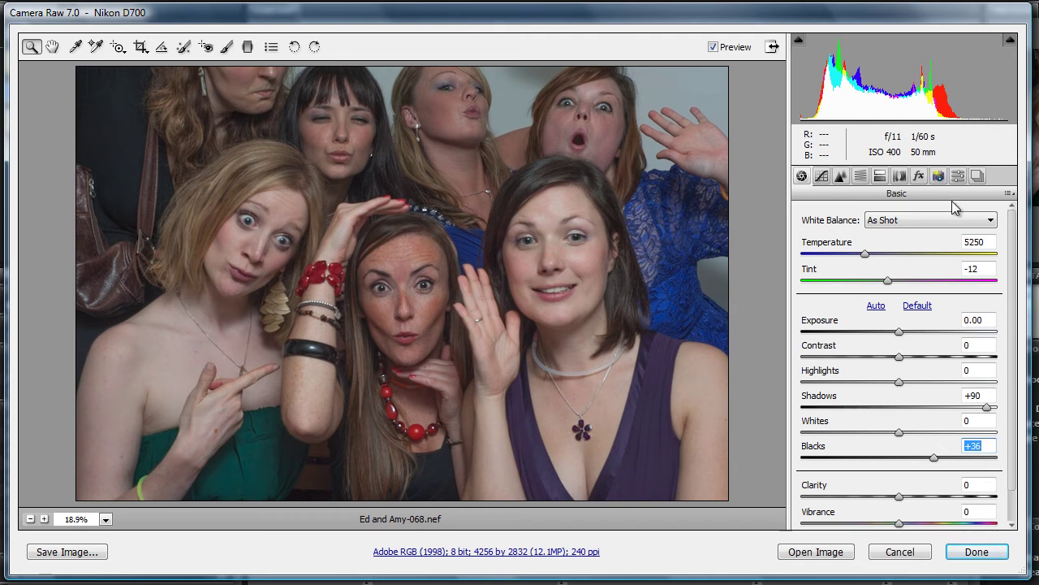
drag(905, 333, 918, 359)
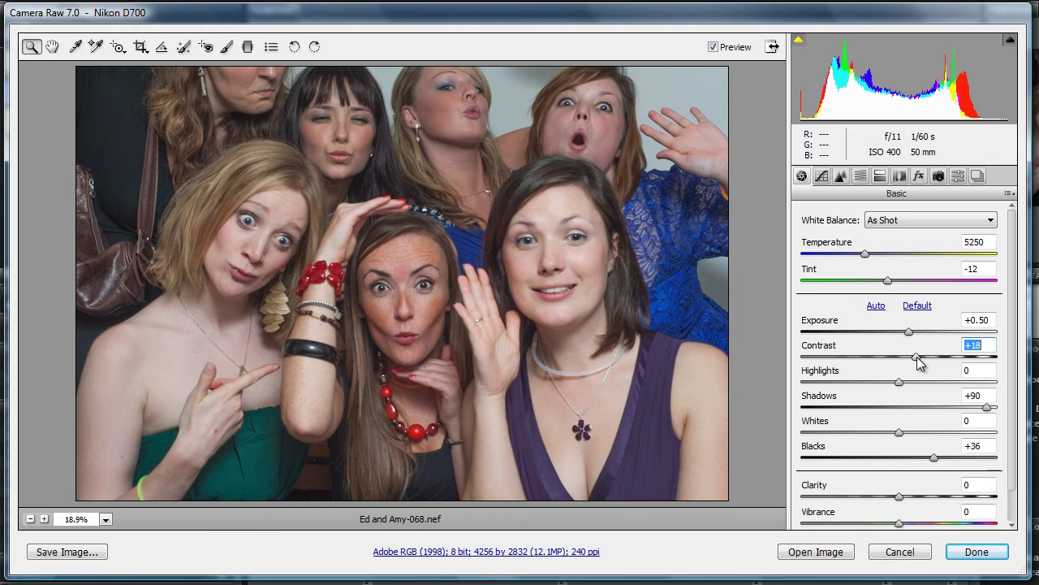
click(714, 48)
click(713, 48)
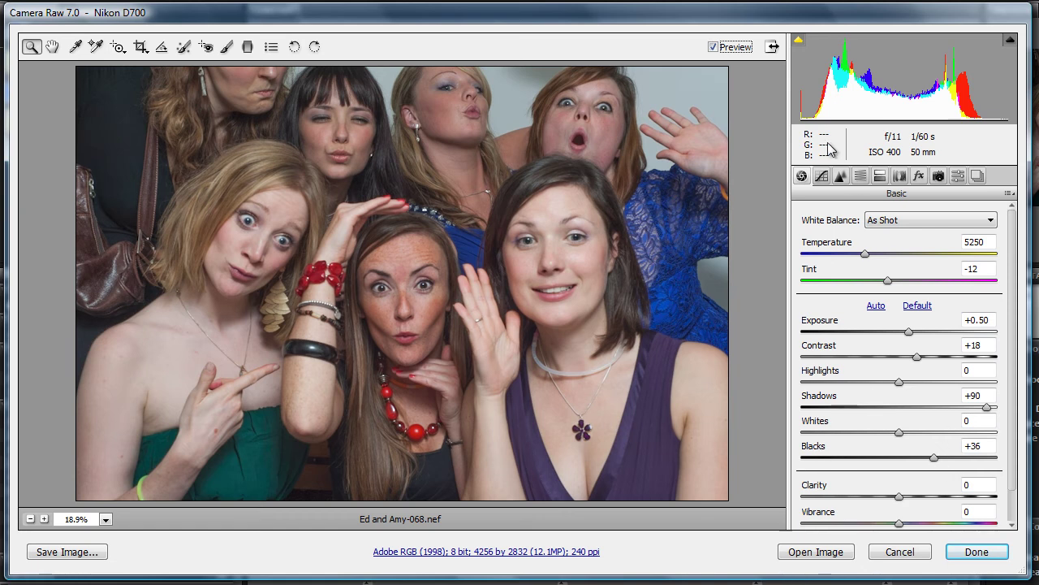
mouse_move(935, 458)
mouse_down()
mouse_move(957, 460)
mouse_move(934, 459)
mouse_up()
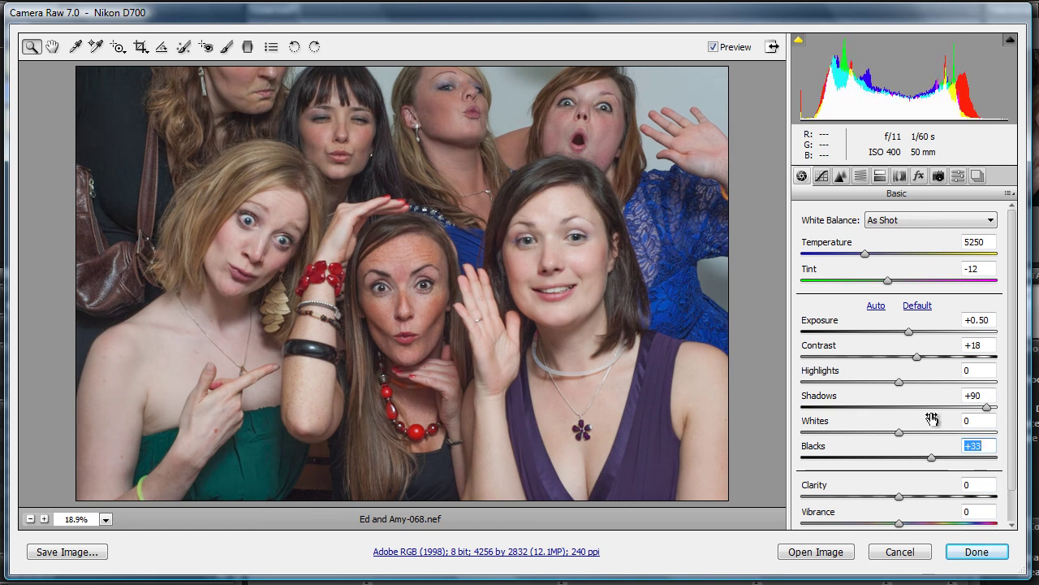
drag(989, 407, 967, 407)
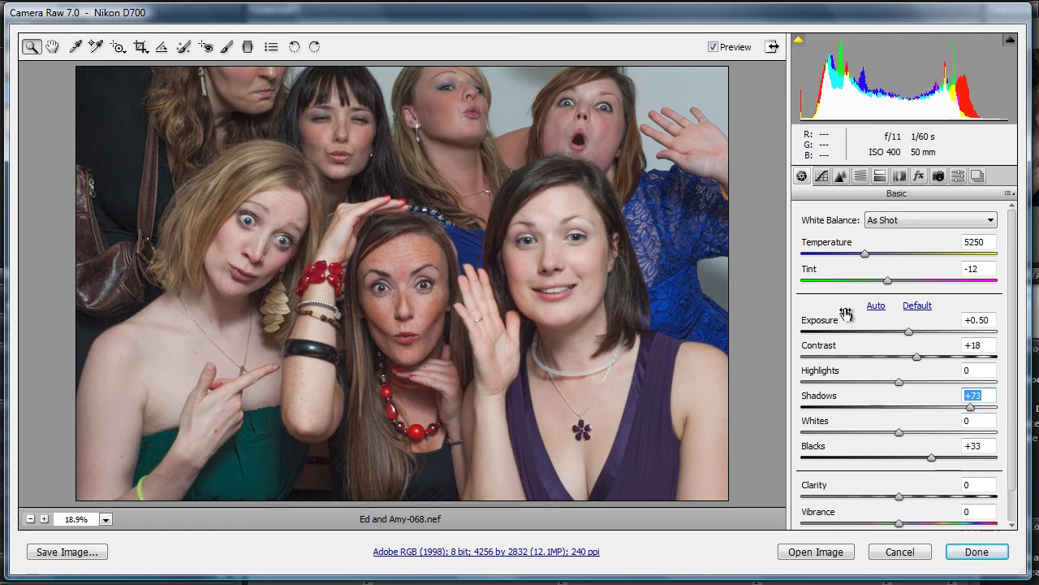
scroll(847, 314, down, 1)
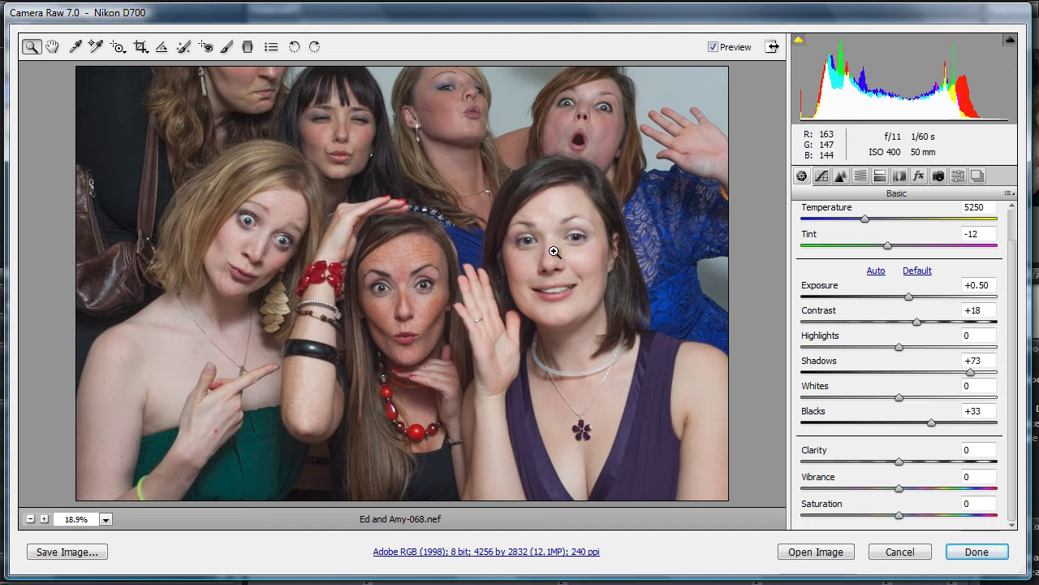
Step: Raise Clarity to +23 and bring up the Point tone curve
drag(901, 464, 924, 477)
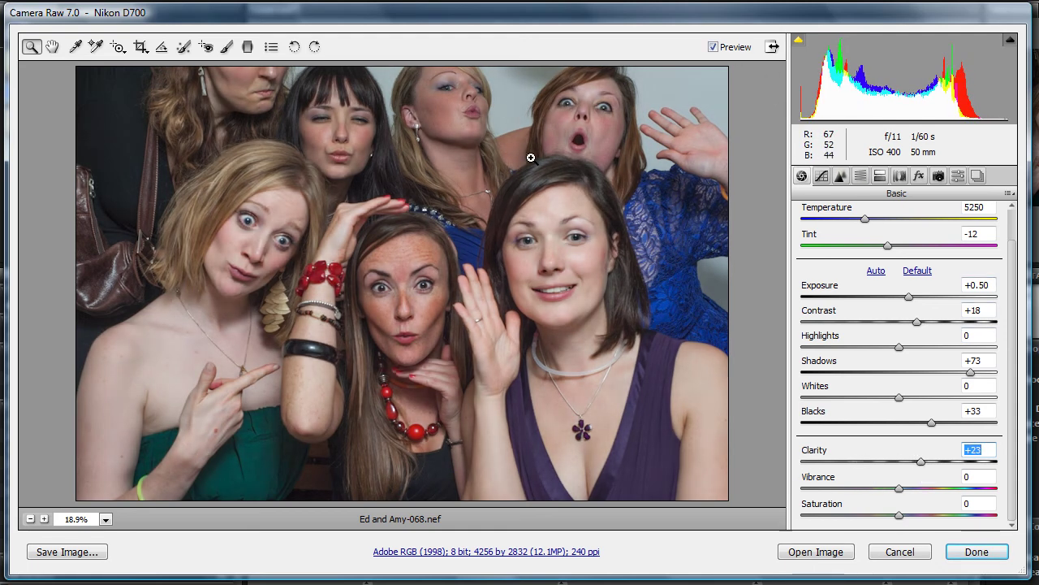
click(822, 177)
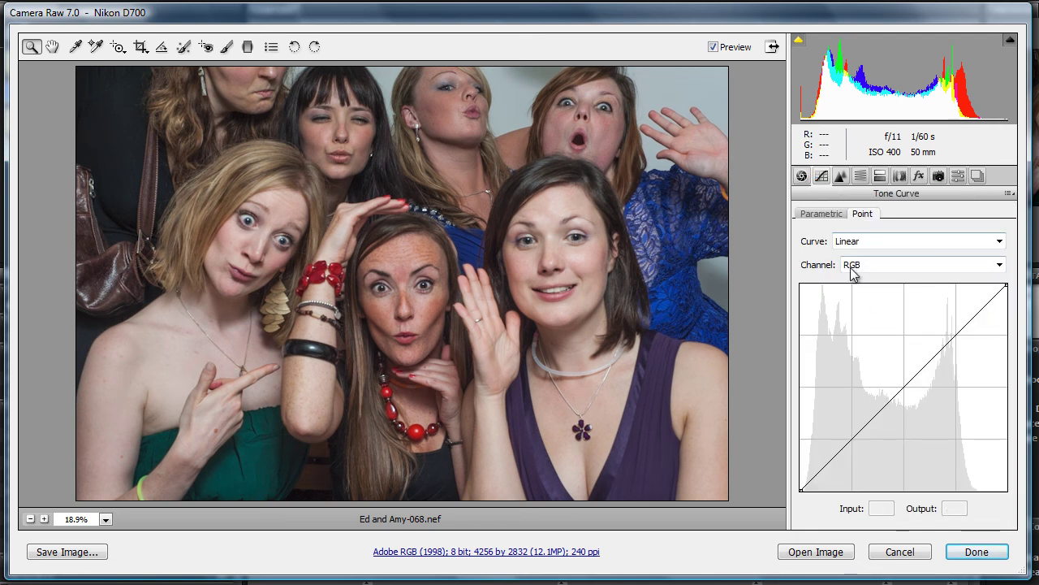
Step: Set the tone curve channel to Blue, glancing at the Parametric curve before returning to Point
click(999, 265)
click(962, 317)
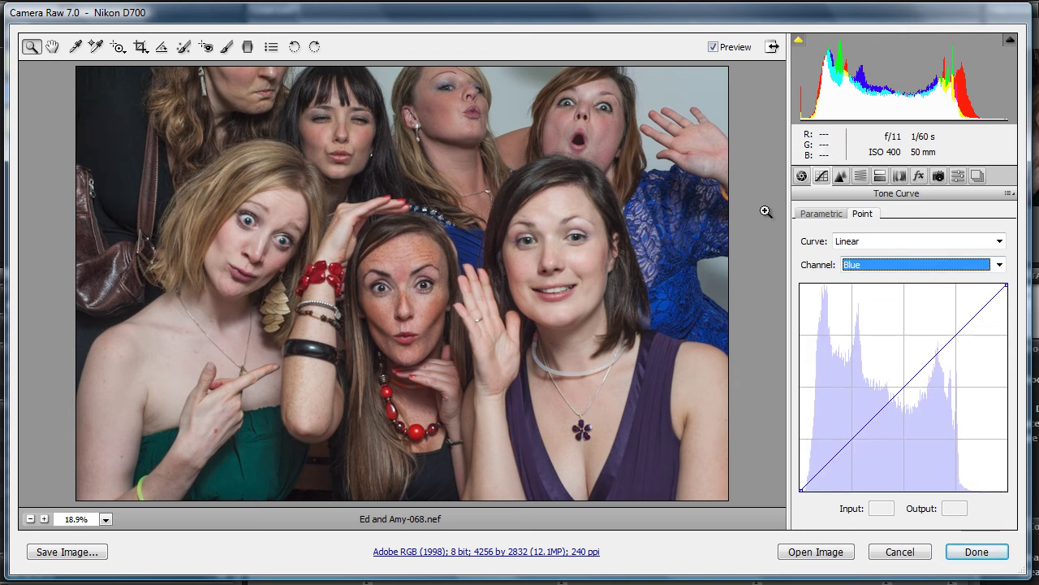
click(118, 48)
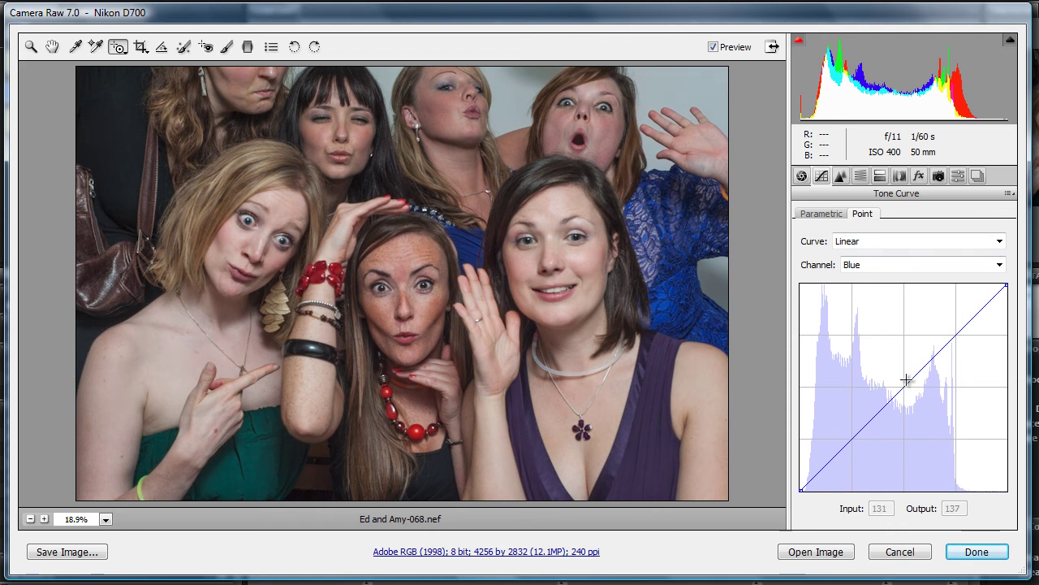
click(826, 215)
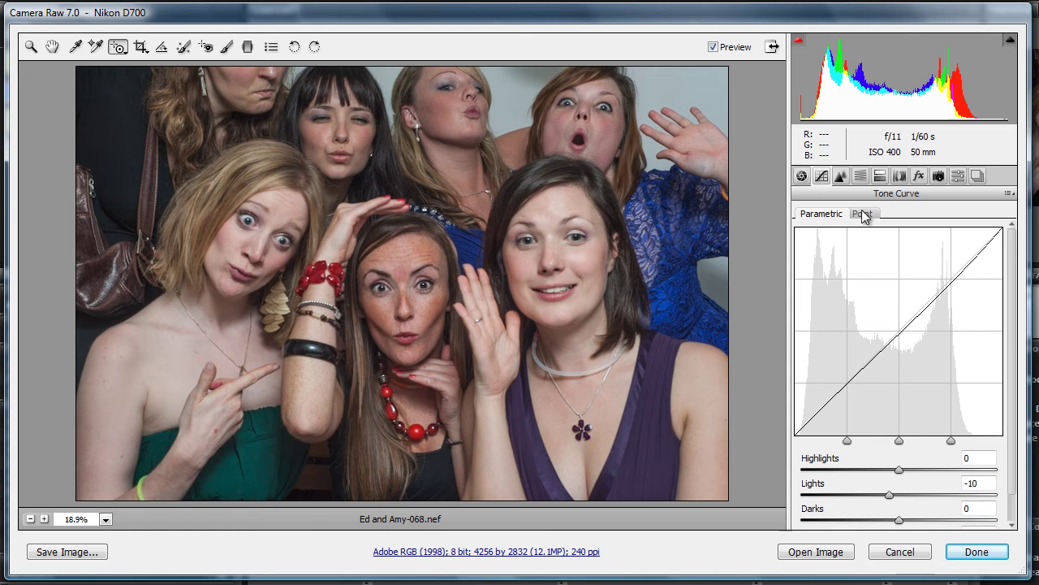
click(864, 212)
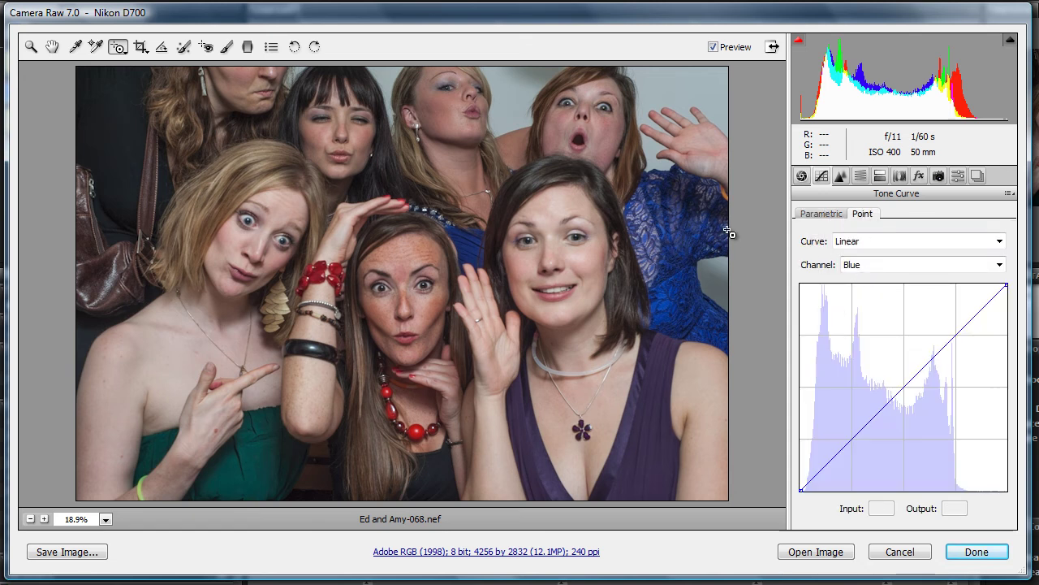
Step: Dip the Blue curve's midtones, adding shadow and highlight points to shape it
drag(905, 388, 915, 394)
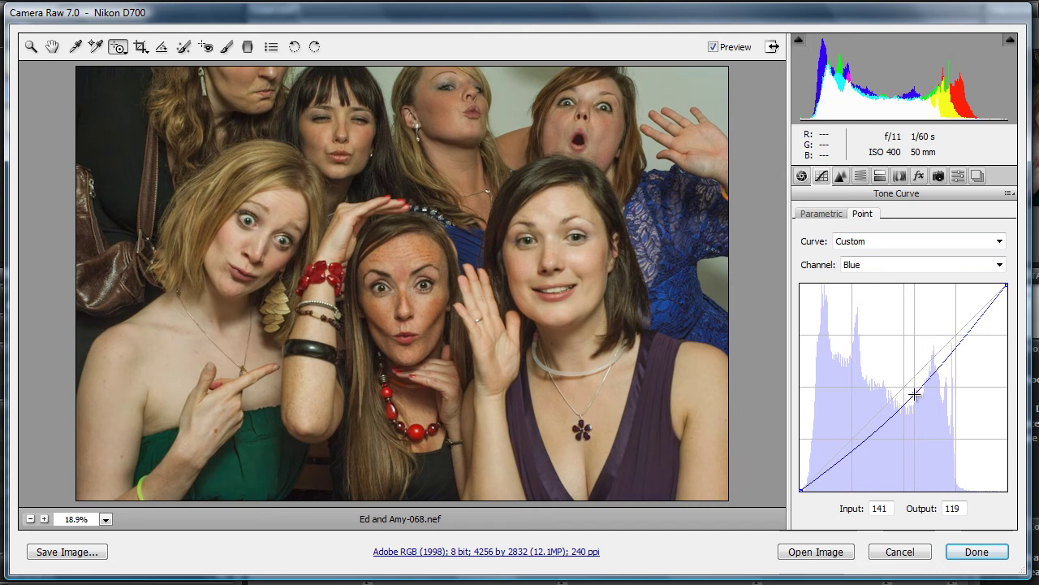
drag(855, 445, 856, 430)
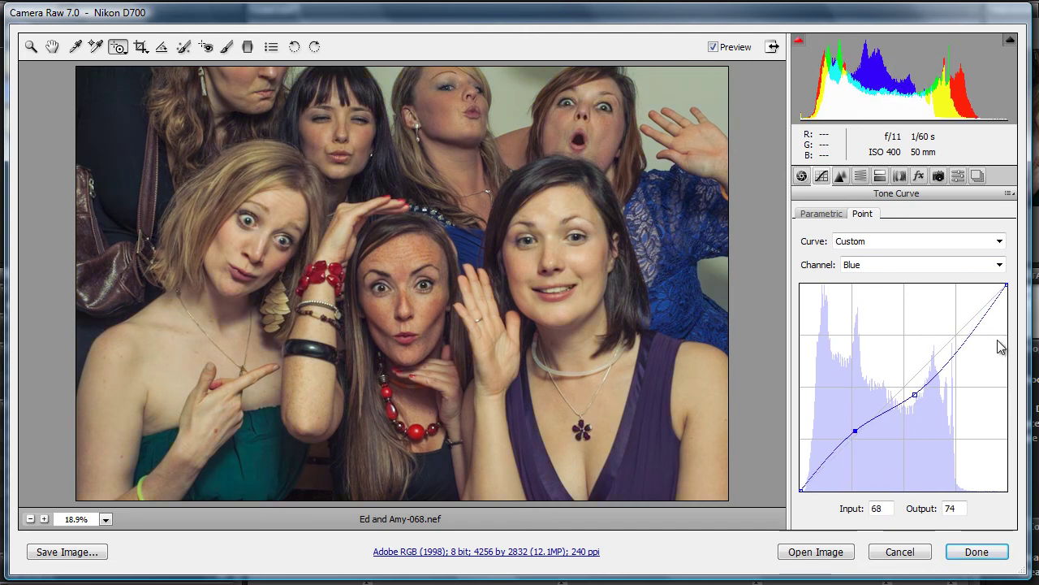
click(975, 327)
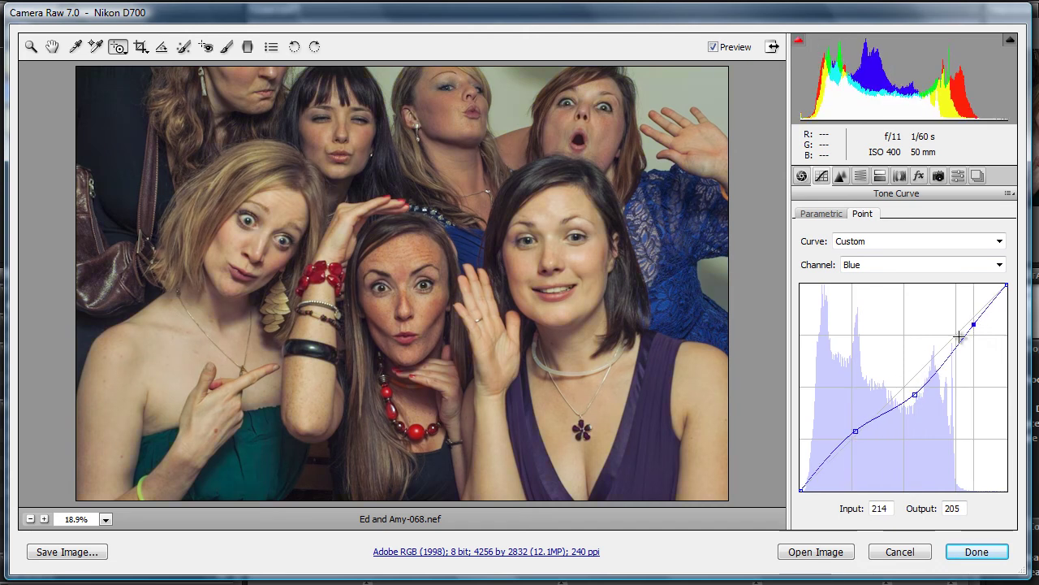
drag(913, 395, 918, 387)
Step: On the Red channel, try the black point, then lower the midtones with a new point
click(999, 265)
click(895, 294)
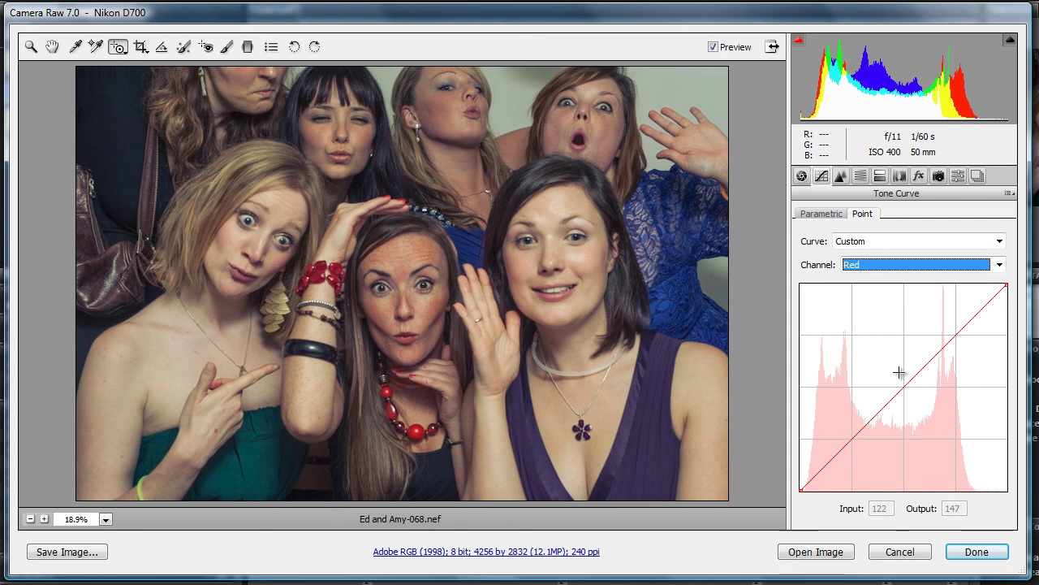
mouse_move(802, 489)
mouse_down()
mouse_move(801, 478)
mouse_move(801, 494)
mouse_move(814, 497)
mouse_up()
drag(911, 386, 911, 388)
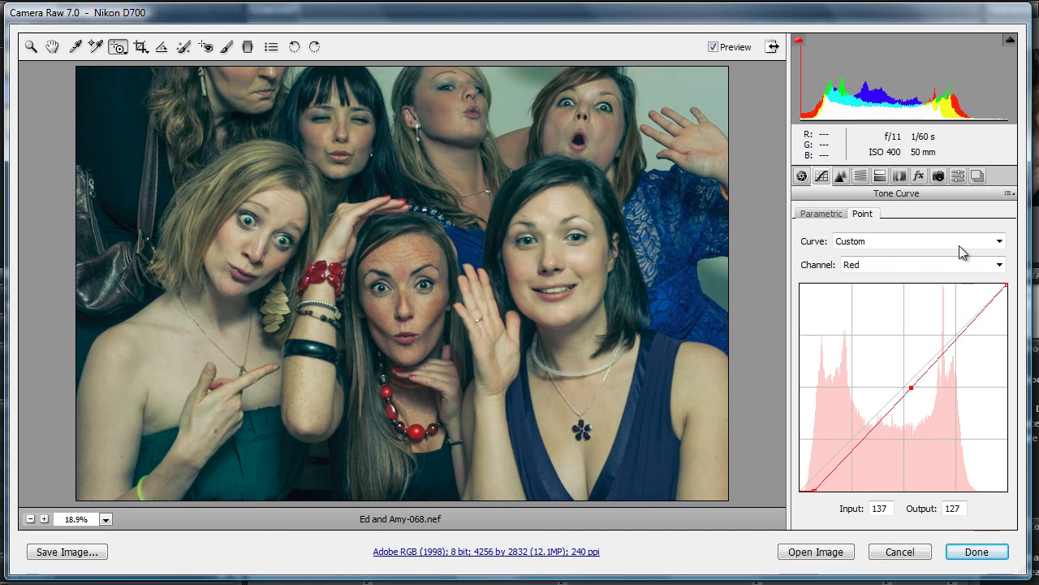
Step: On the Green channel, lower the top endpoint and lift the midtones with a new point
click(997, 265)
click(955, 310)
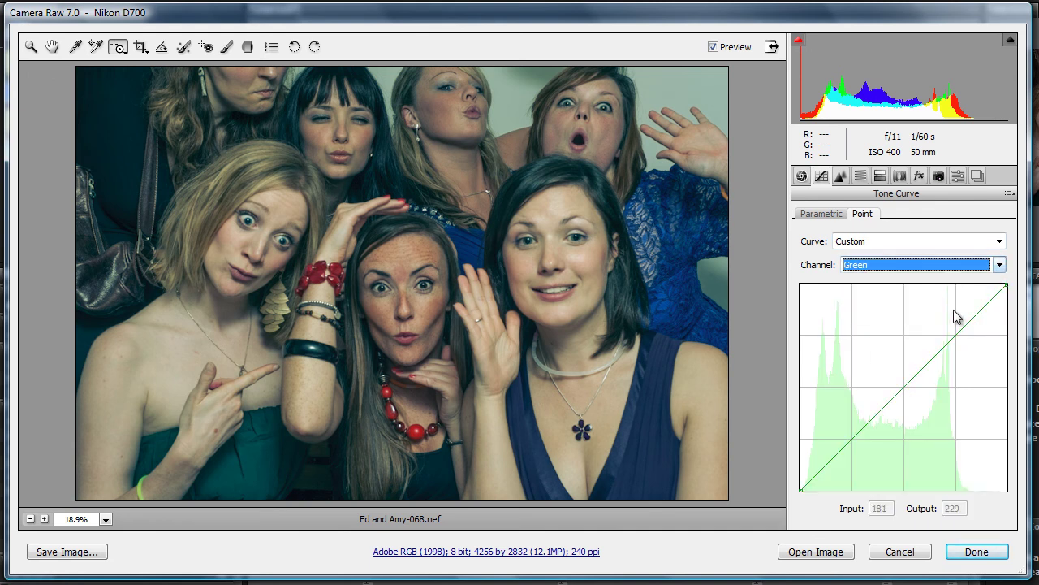
drag(997, 284, 1003, 301)
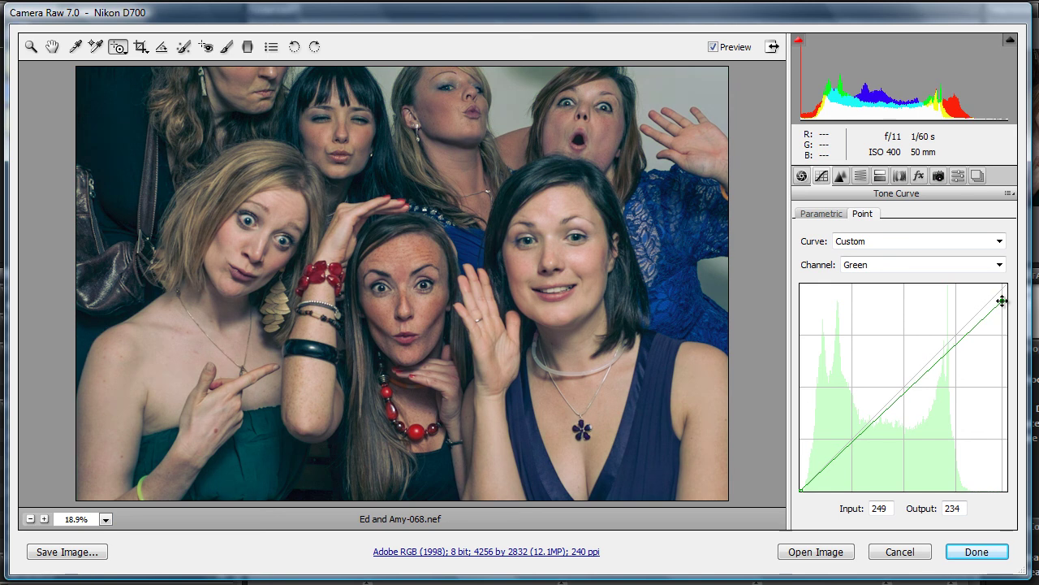
drag(903, 392, 904, 383)
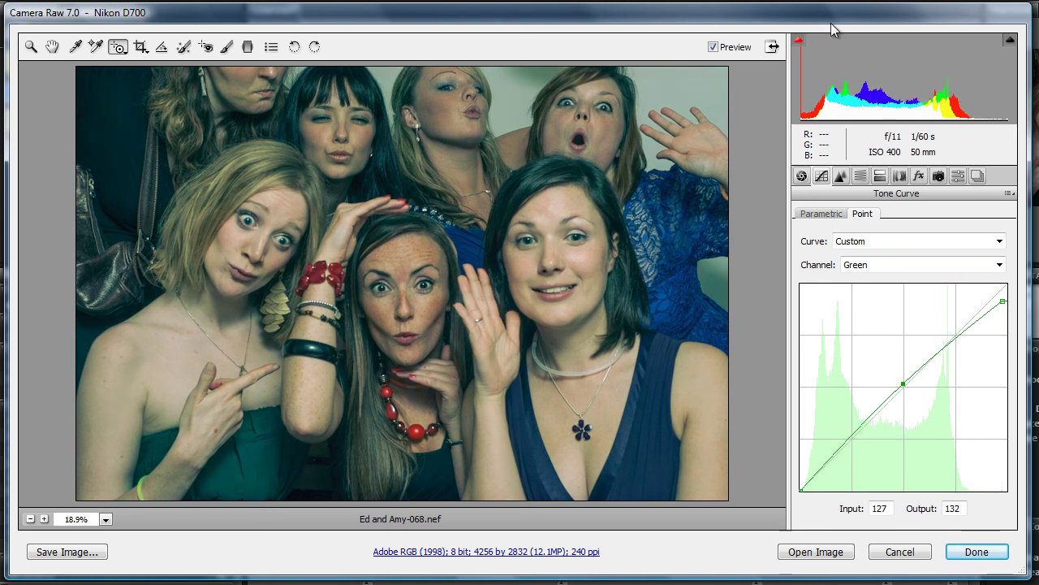
Step: Toggle Preview to compare, then straighten the Green curve by removing its midpoint and restoring full white
click(715, 47)
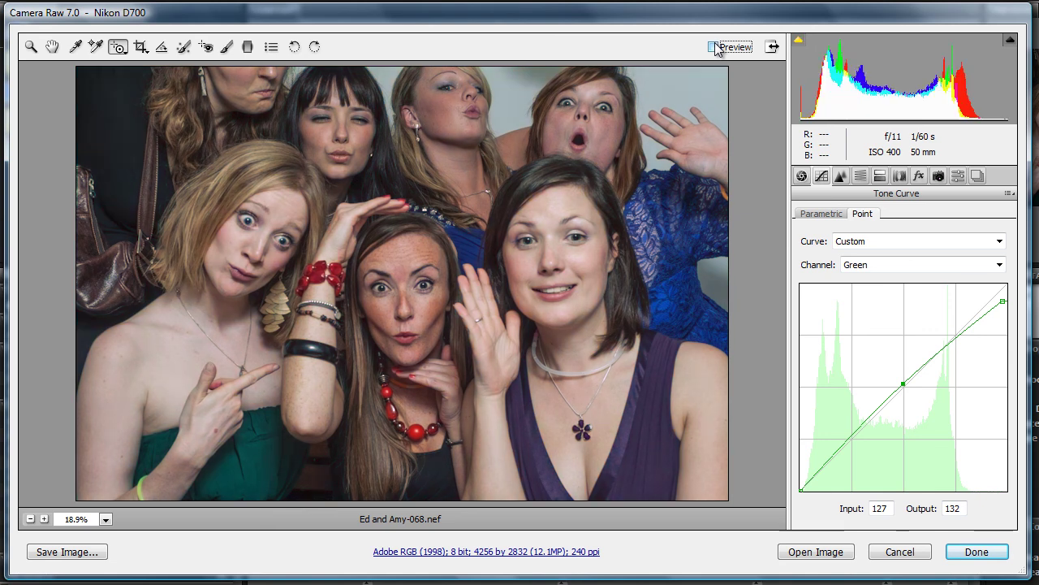
click(715, 47)
click(715, 47)
drag(905, 385, 902, 277)
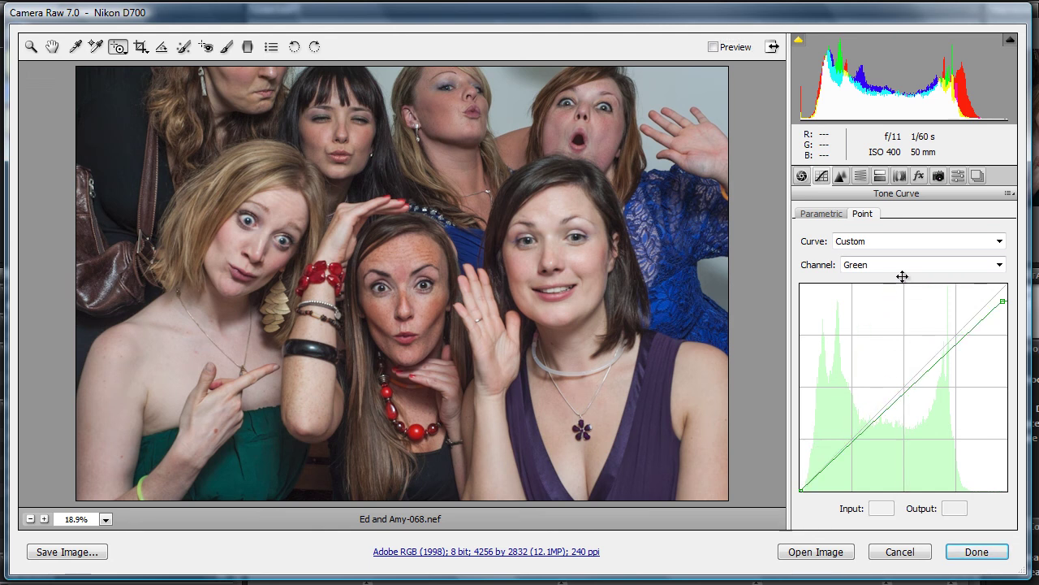
drag(1004, 300, 1012, 271)
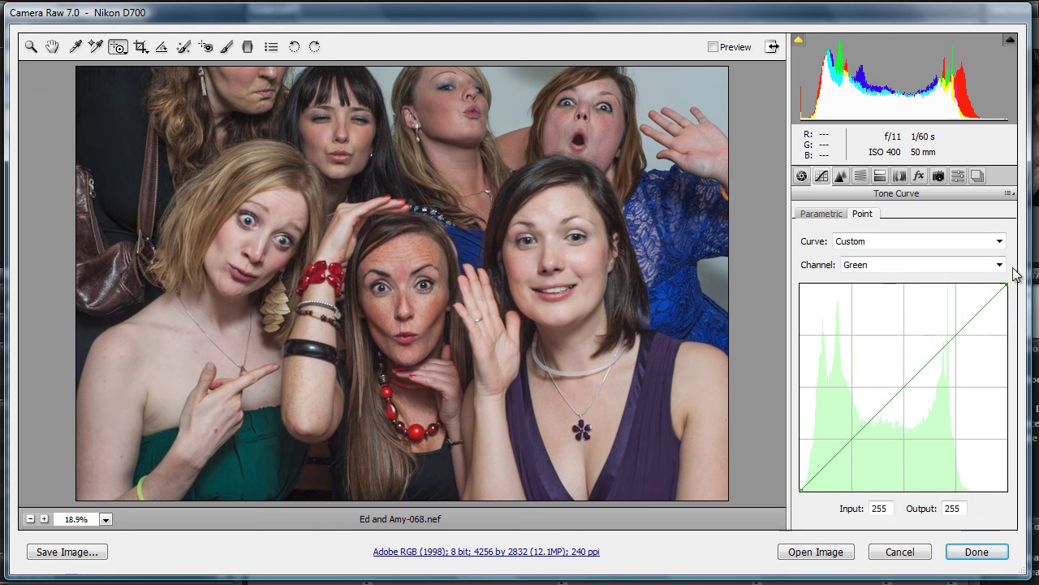
Step: Flatten the Blue channel curve back to a straight line
click(999, 266)
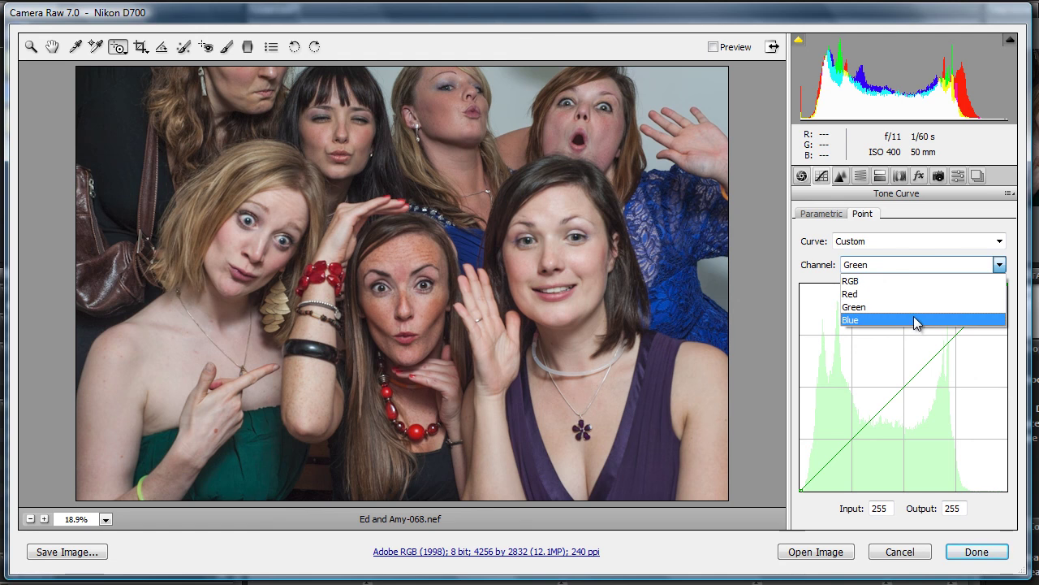
click(914, 318)
drag(920, 389, 923, 270)
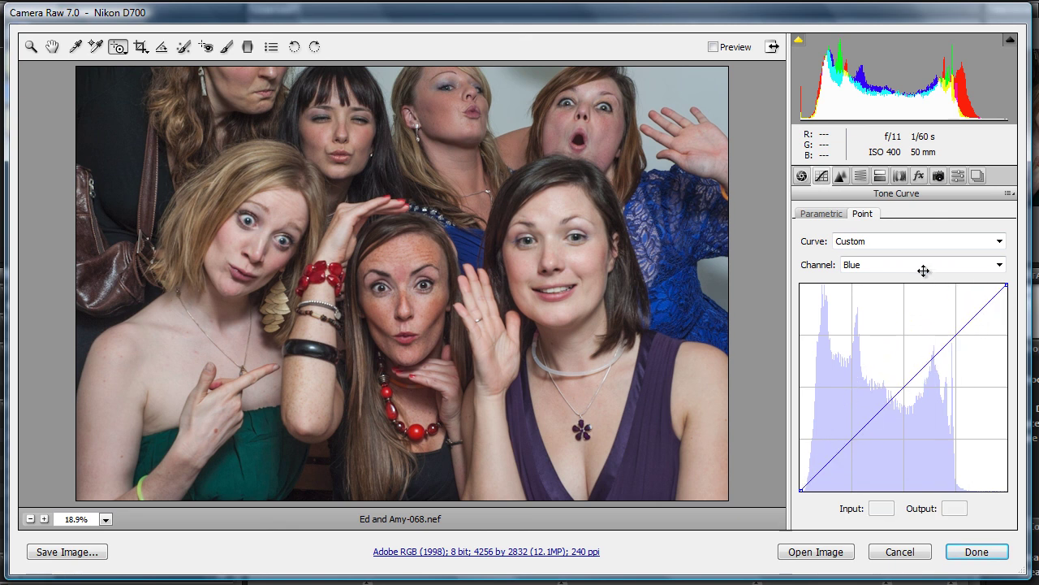
Step: Switch to the Red channel and remove its curve adjustments
click(1000, 265)
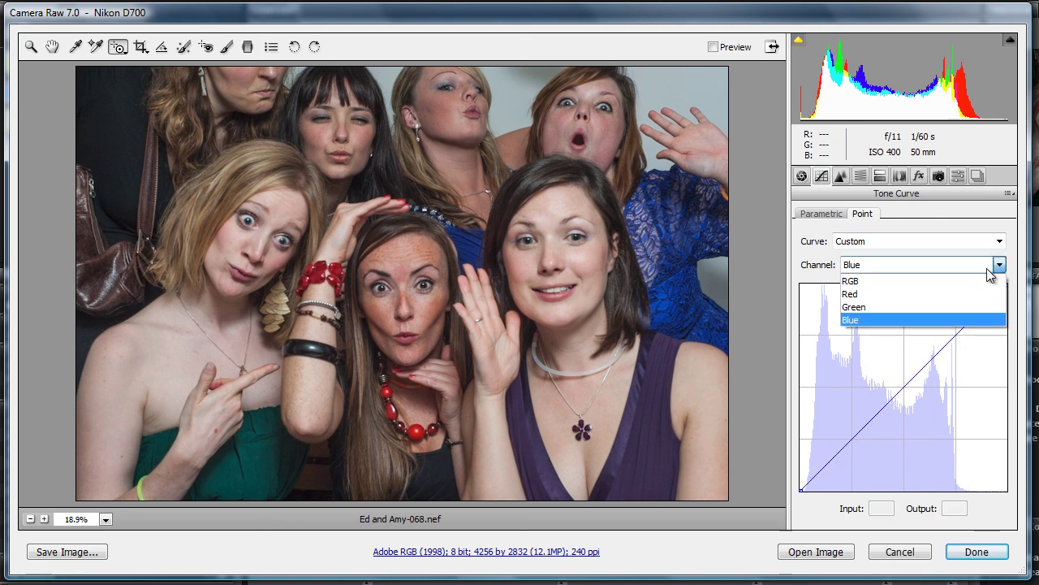
click(933, 303)
key(Up)
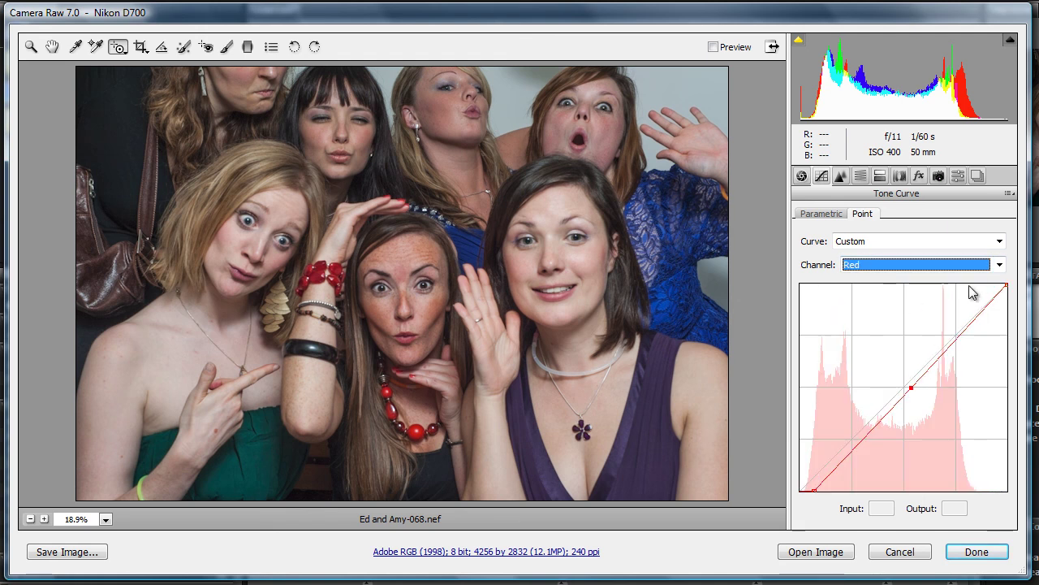
mouse_move(813, 488)
mouse_down()
mouse_move(921, 385)
mouse_move(903, 381)
mouse_move(858, 487)
mouse_move(799, 501)
mouse_up()
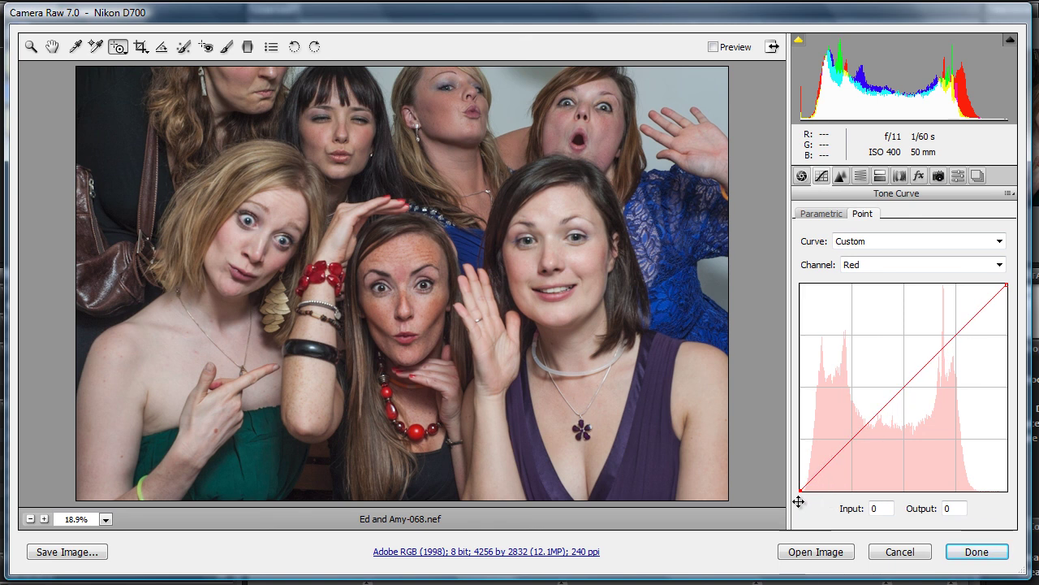